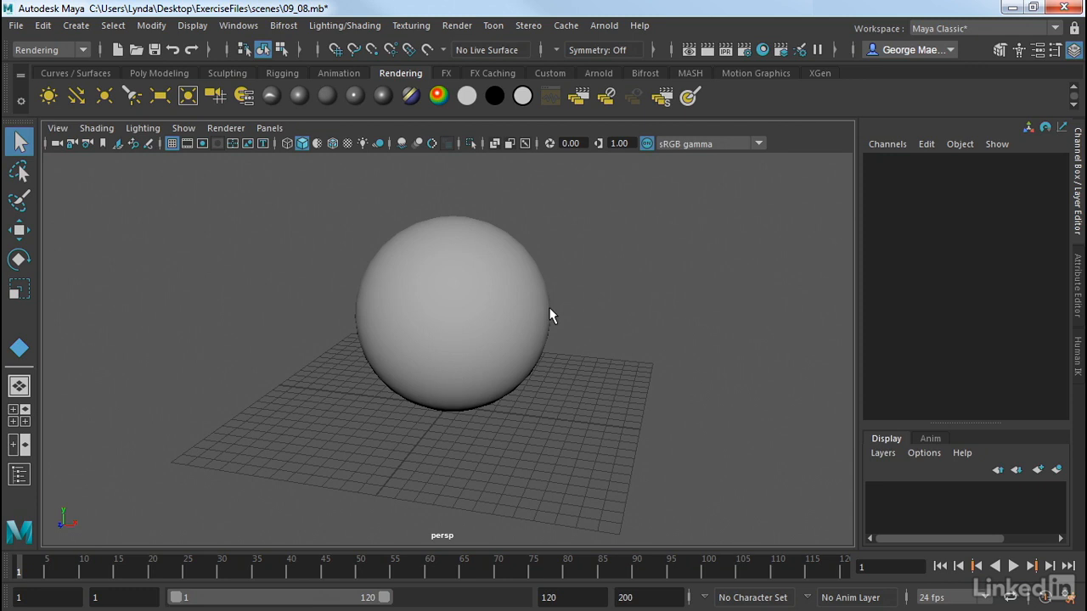
# Select the sphere and inspect its attributes, including the nodes for its assigned shading group and material.
pyautogui.click(496, 306)
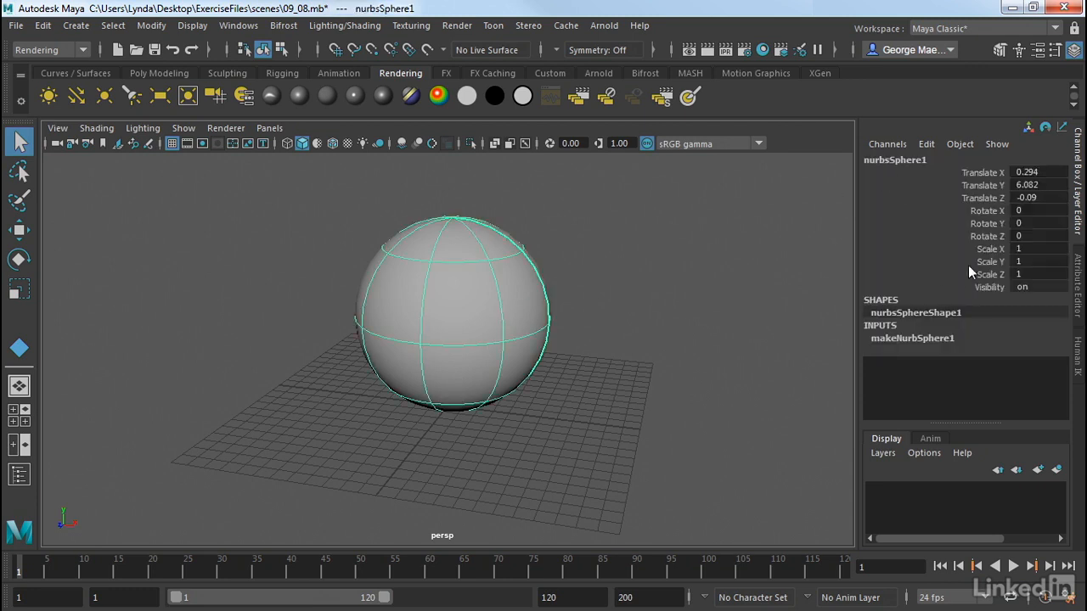
pyautogui.click(1076, 273)
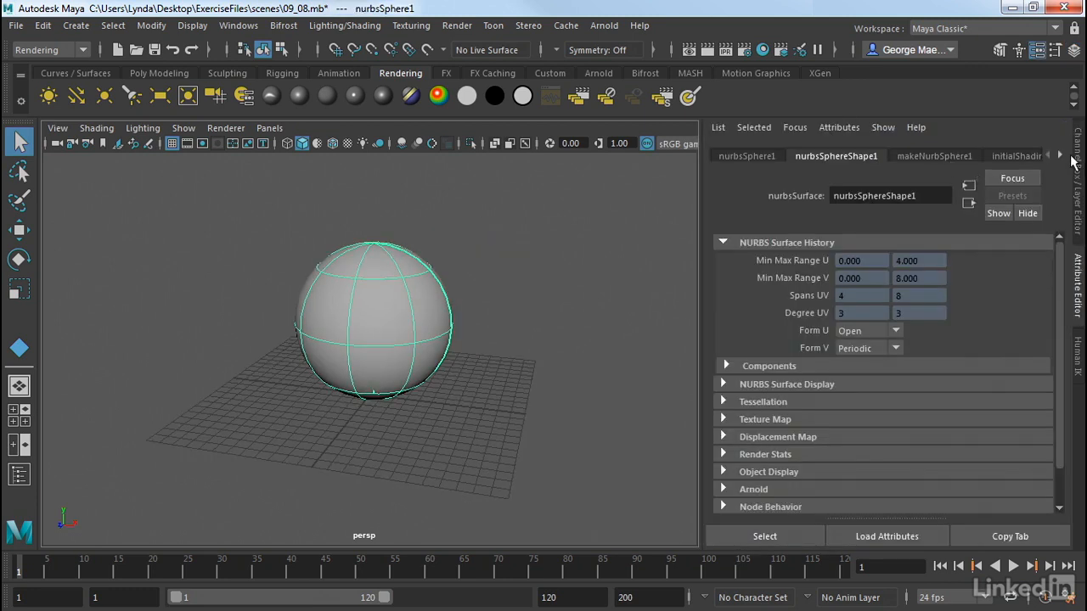
pyautogui.click(1060, 156)
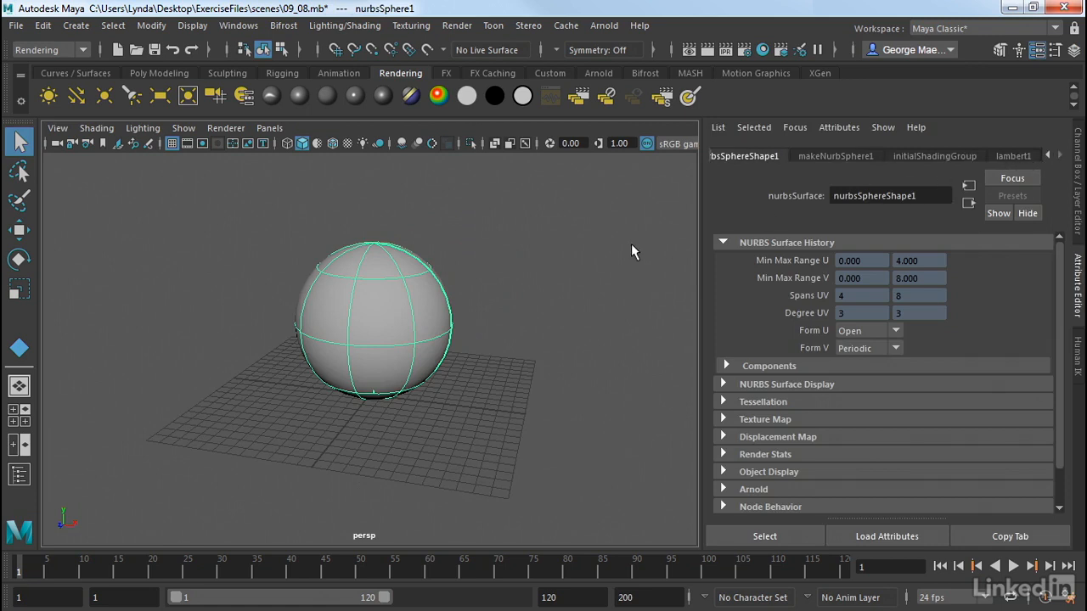
# Create a Blinn material in the Hypershade and shift its node slightly closer to its shading group node.
pyautogui.click(761, 51)
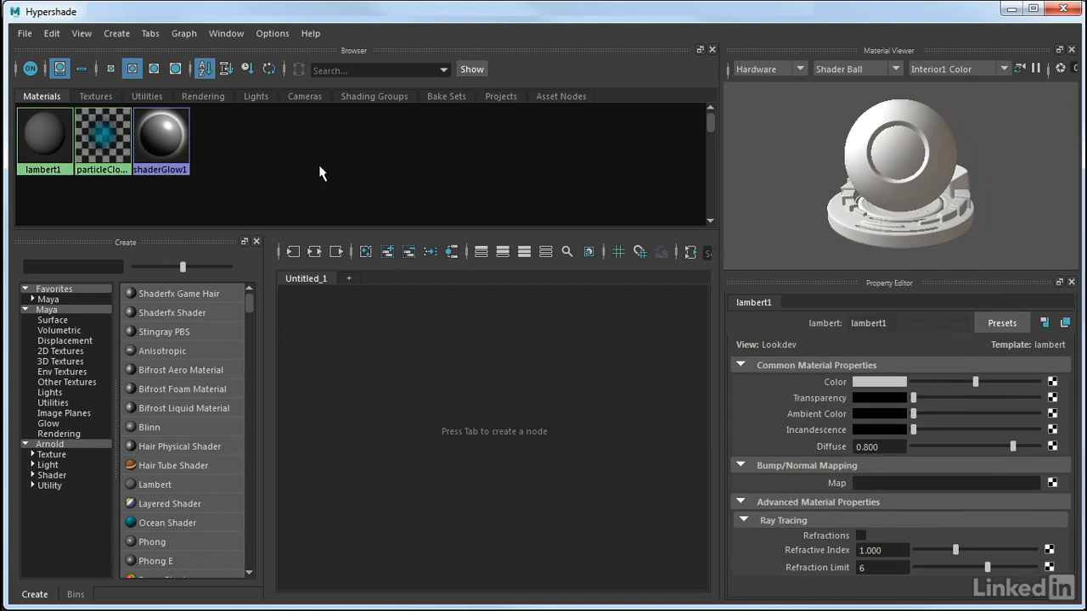
pyautogui.click(60, 445)
pyautogui.click(46, 310)
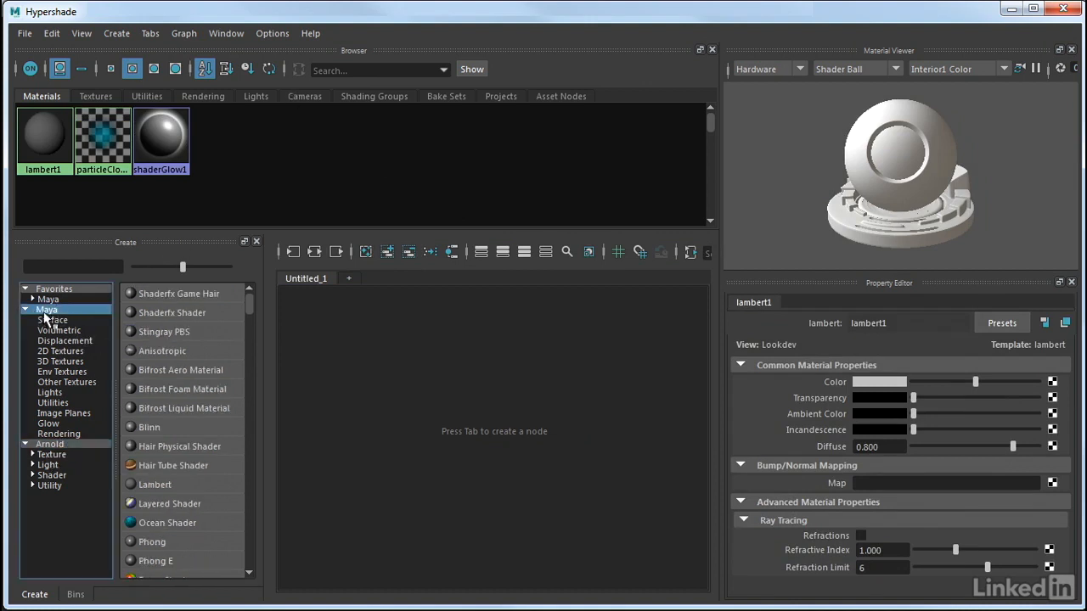
pyautogui.click(146, 427)
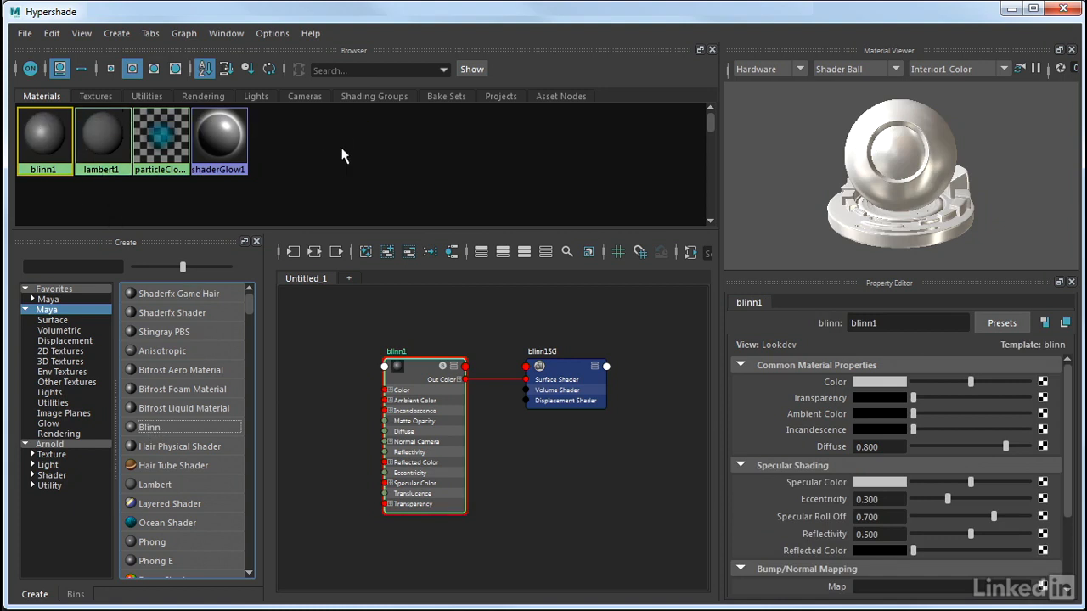
pyautogui.click(38, 146)
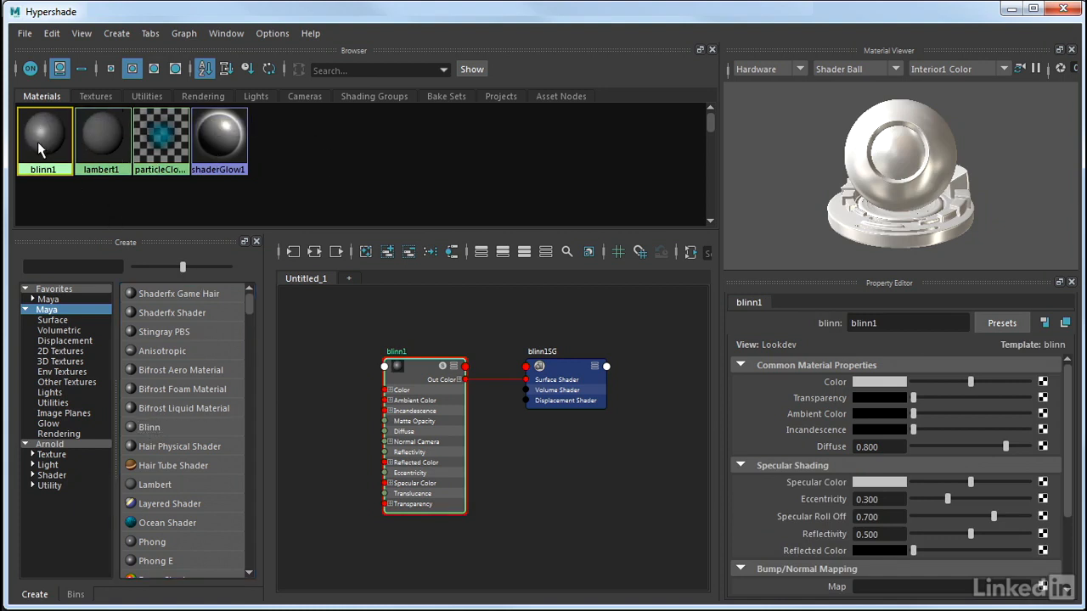
pyautogui.moveTo(415, 376)
pyautogui.mouseDown()
pyautogui.moveTo(449, 361)
pyautogui.moveTo(433, 376)
pyautogui.mouseUp()
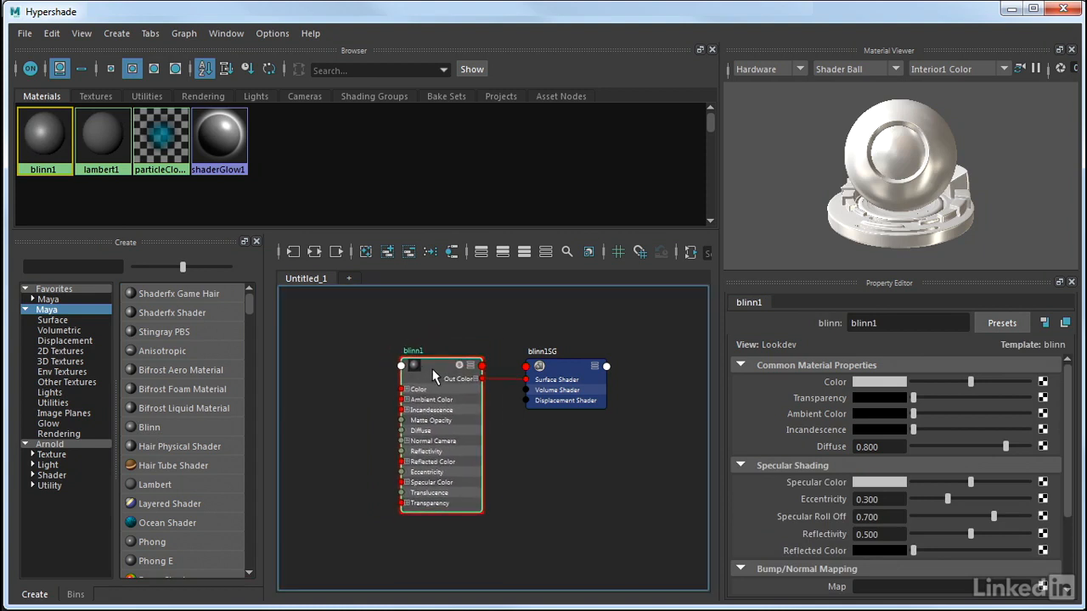
# Set the Blinn material's color to cyan, and replace that color with a Checker texture.
pyautogui.click(890, 384)
pyautogui.click(882, 339)
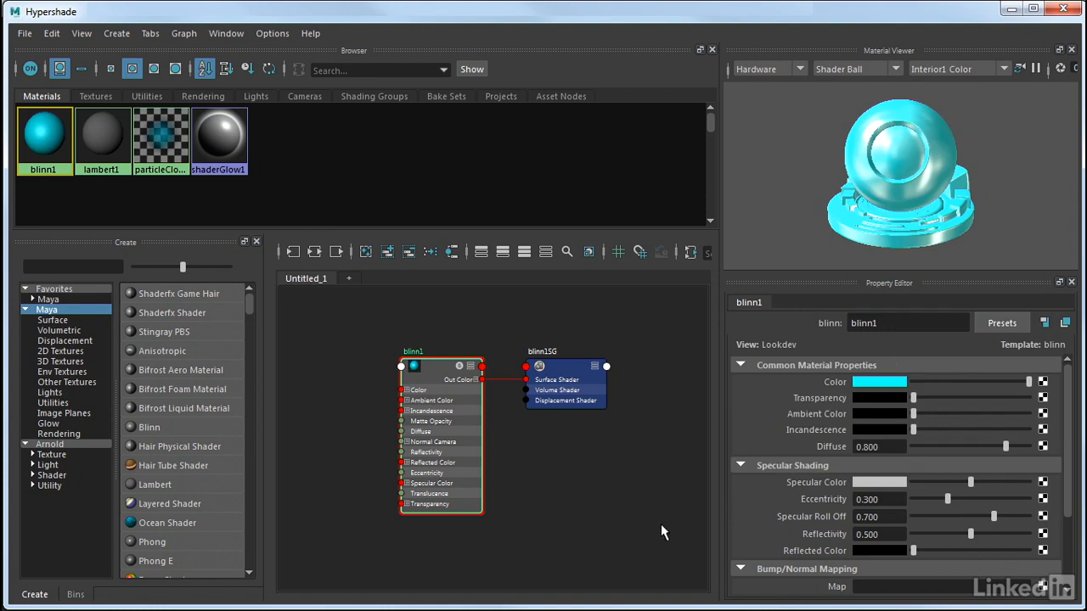
pyautogui.click(1043, 383)
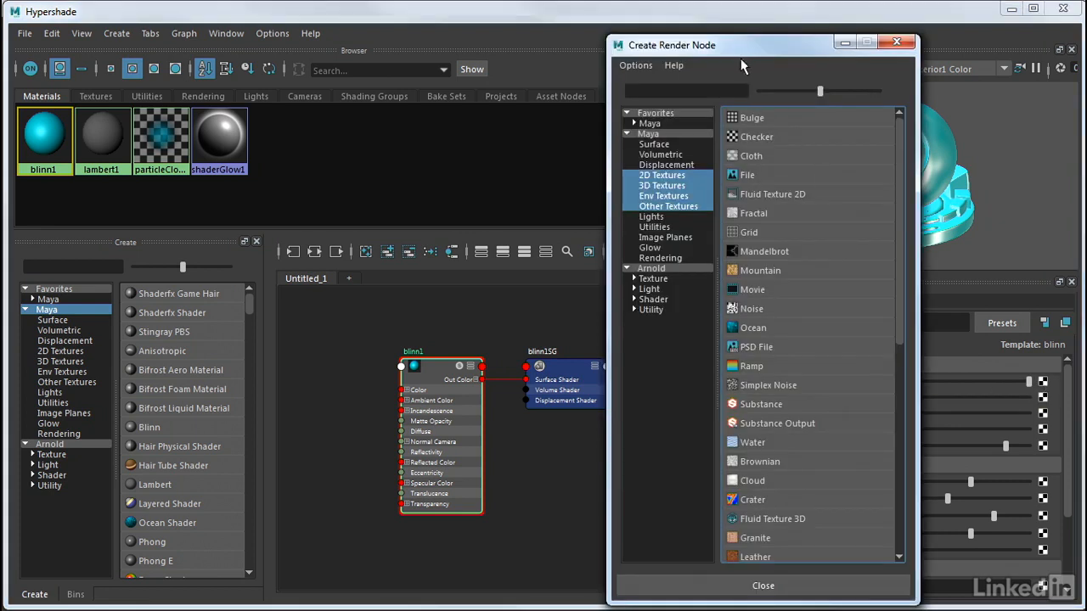
pyautogui.click(732, 138)
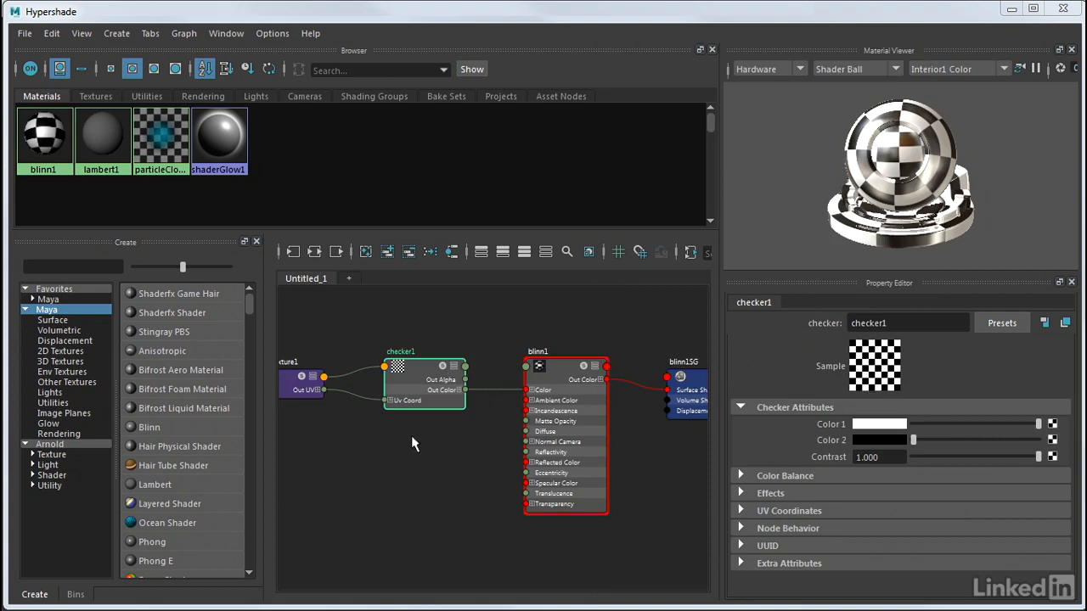
# Examine how the checker's Out Color feeds the Blinn's Color, comparing the properties of both nodes.
pyautogui.click(577, 390)
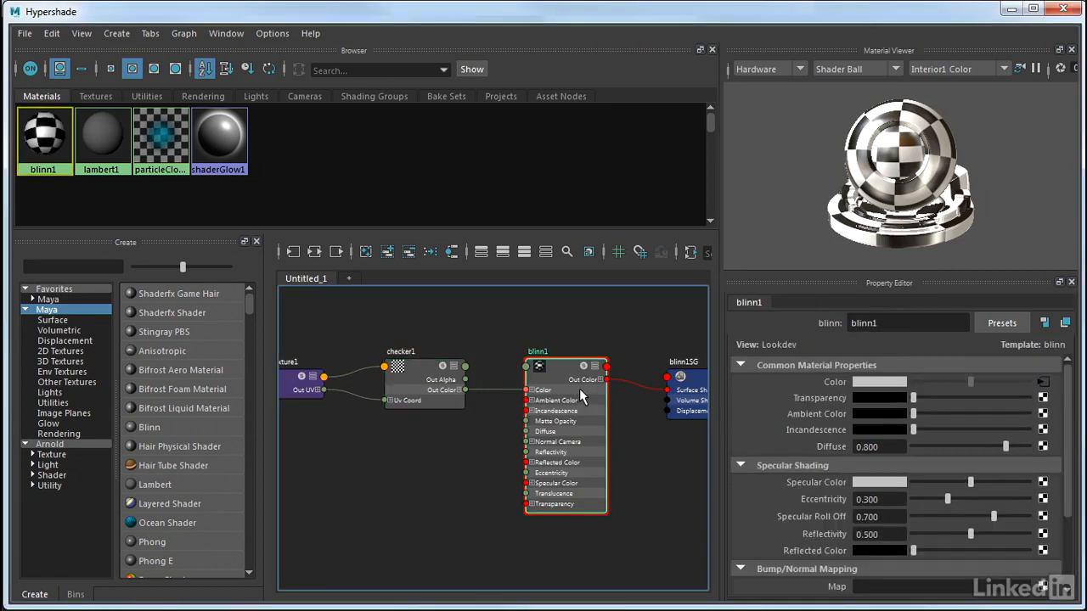
pyautogui.click(1044, 384)
pyautogui.click(415, 387)
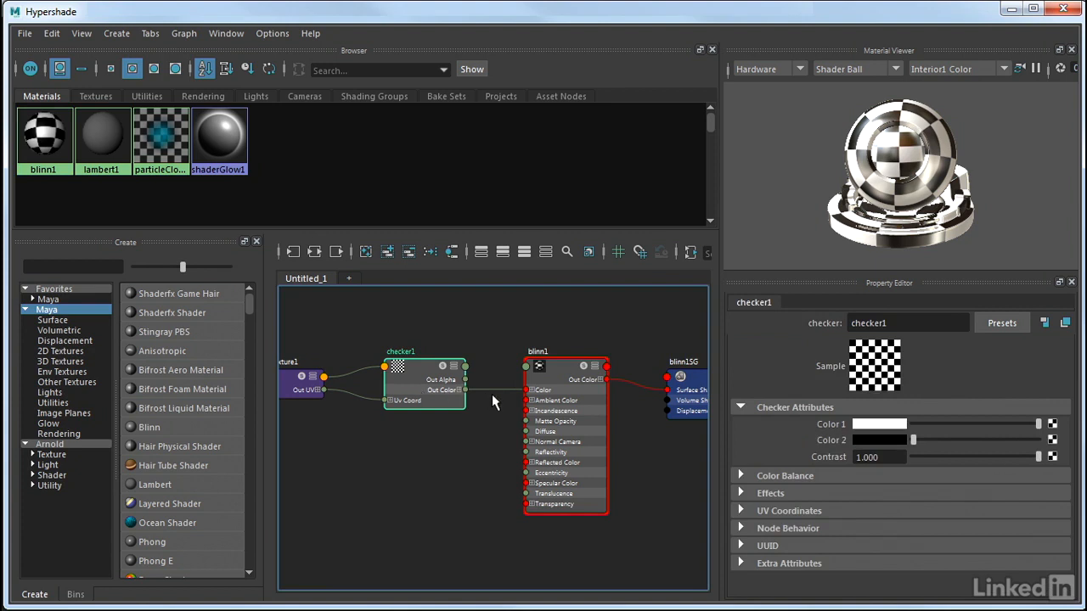
pyautogui.scroll(2, 491, 394)
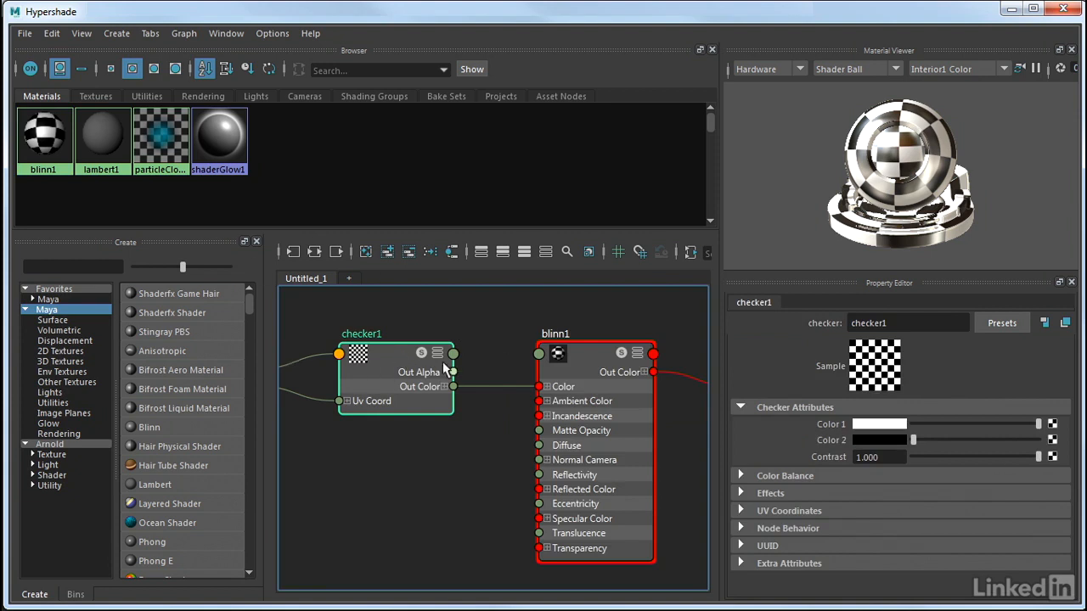
pyautogui.scroll(2, 485, 388)
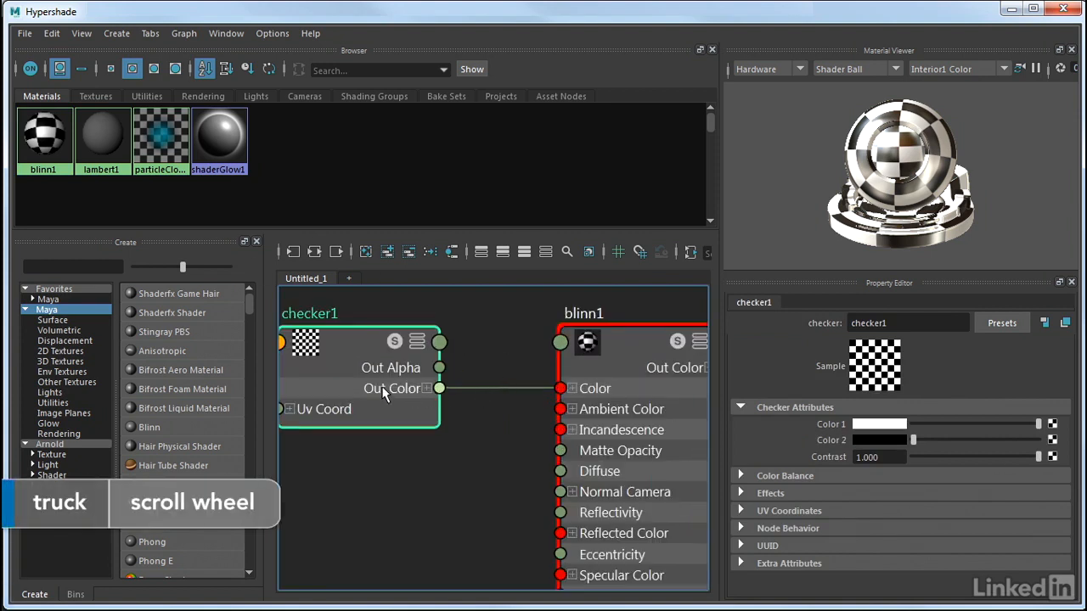
pyautogui.click(622, 368)
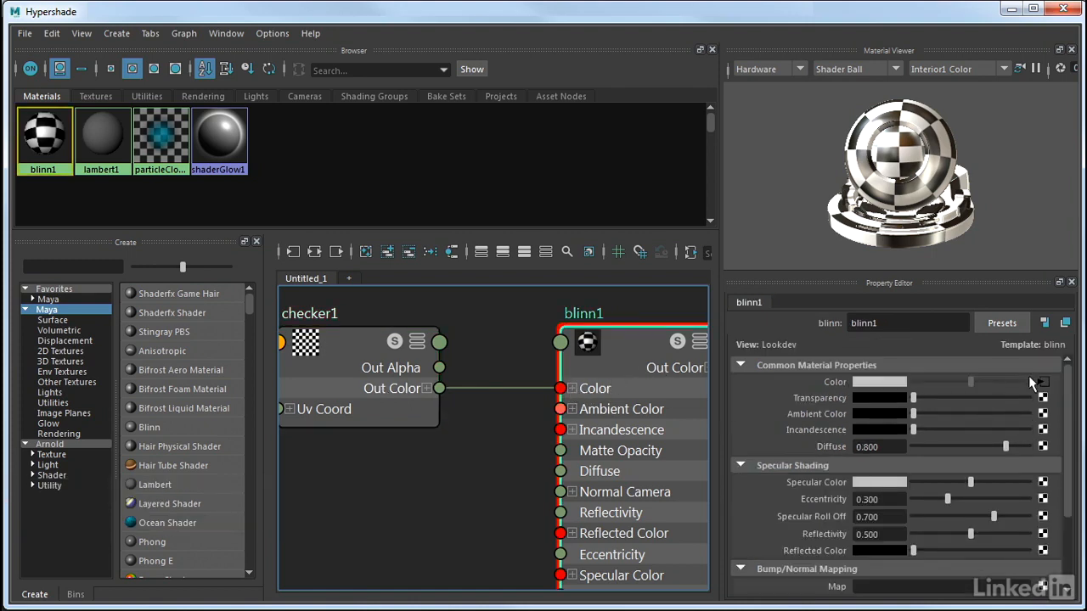
pyautogui.scroll(-2, 581, 389)
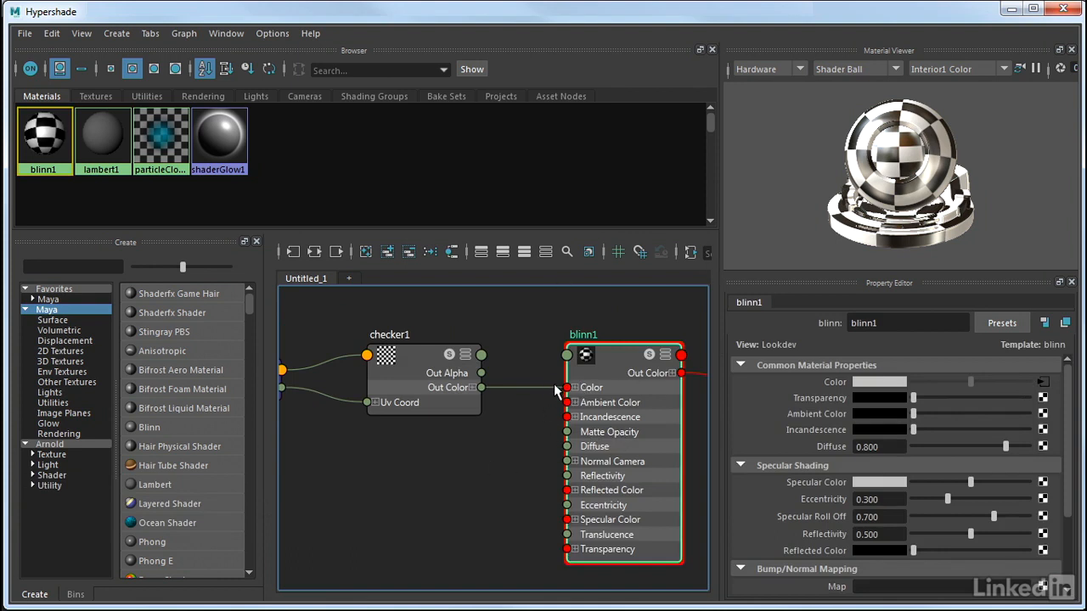
# Try rerouting the checker's Out Color from the Blinn's Color to its Transparency, and restore the Color-only connection.
pyautogui.moveTo(553, 392); pyautogui.dragTo(522, 427)
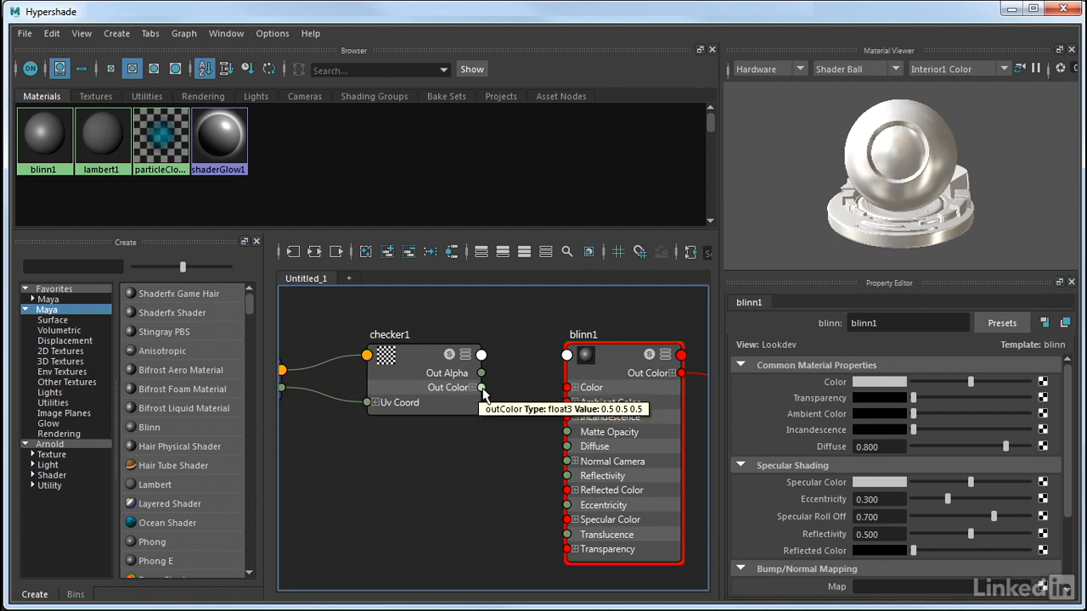
pyautogui.moveTo(482, 388); pyautogui.dragTo(569, 550)
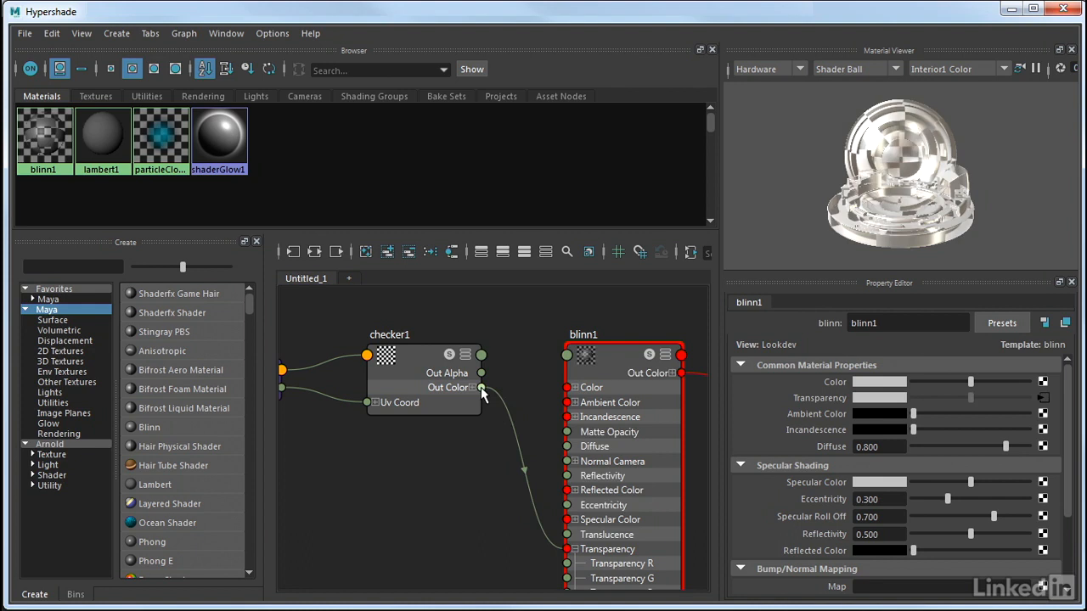
pyautogui.moveTo(482, 387); pyautogui.dragTo(566, 390)
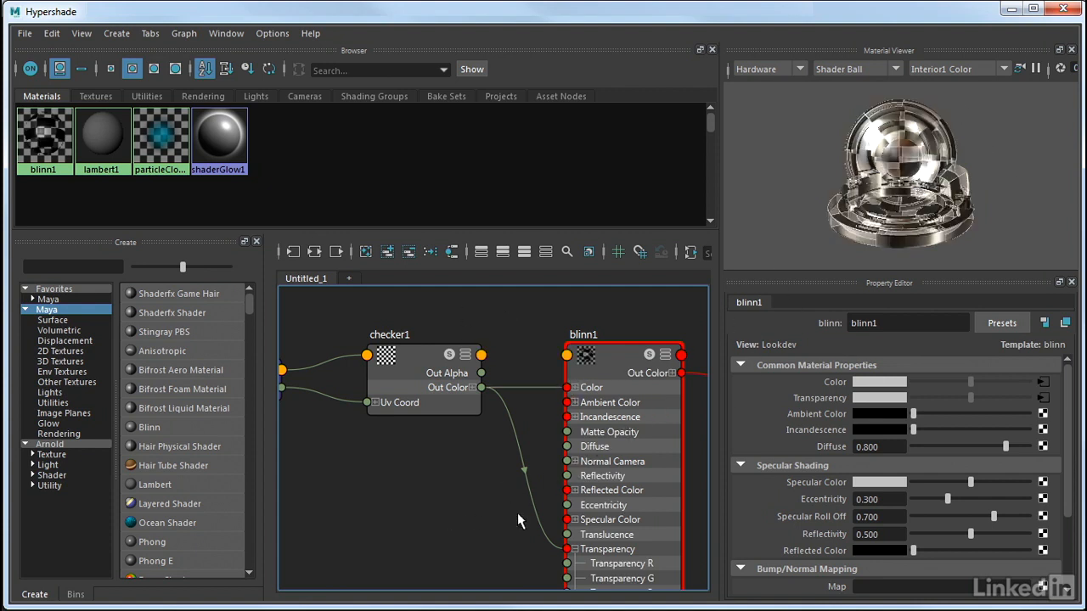
pyautogui.moveTo(556, 548); pyautogui.dragTo(542, 544)
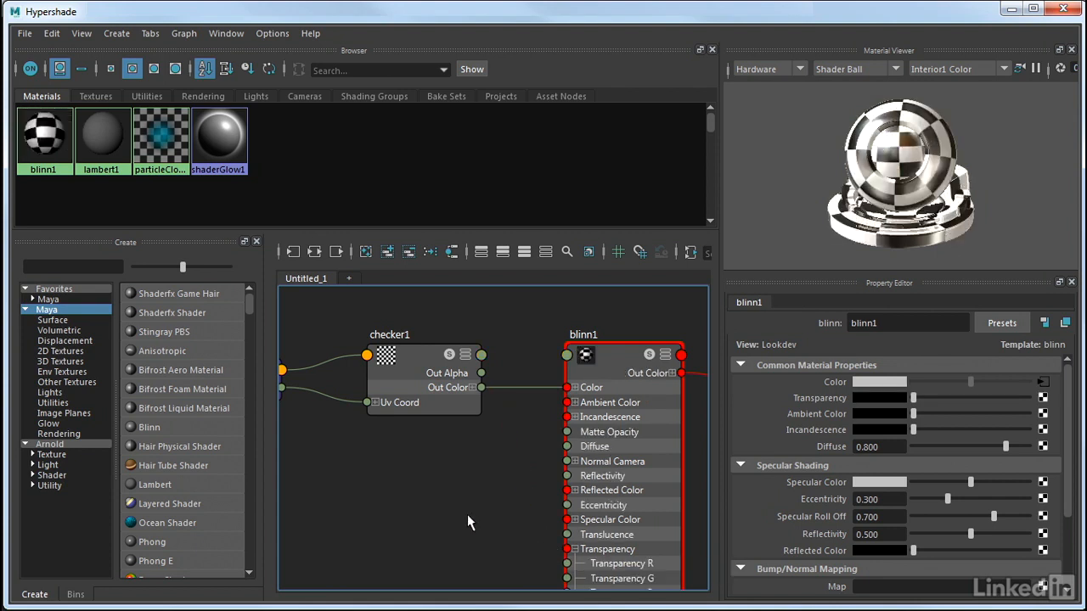
# Add a Cloth 2D texture to the Blinn material's node graph.
pyautogui.press('a')
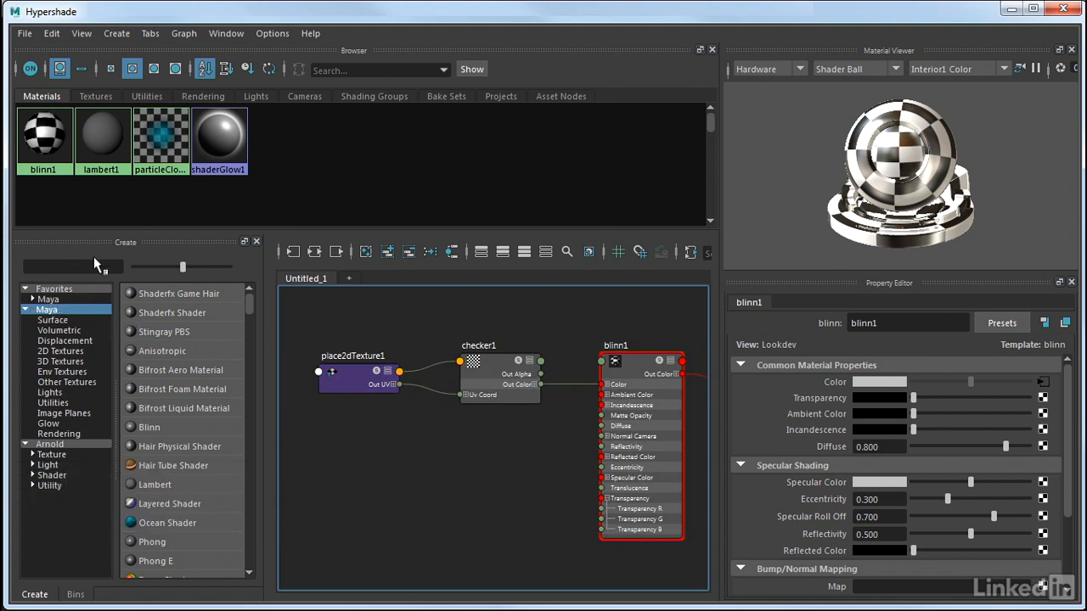
pyautogui.click(52, 321)
pyautogui.click(59, 351)
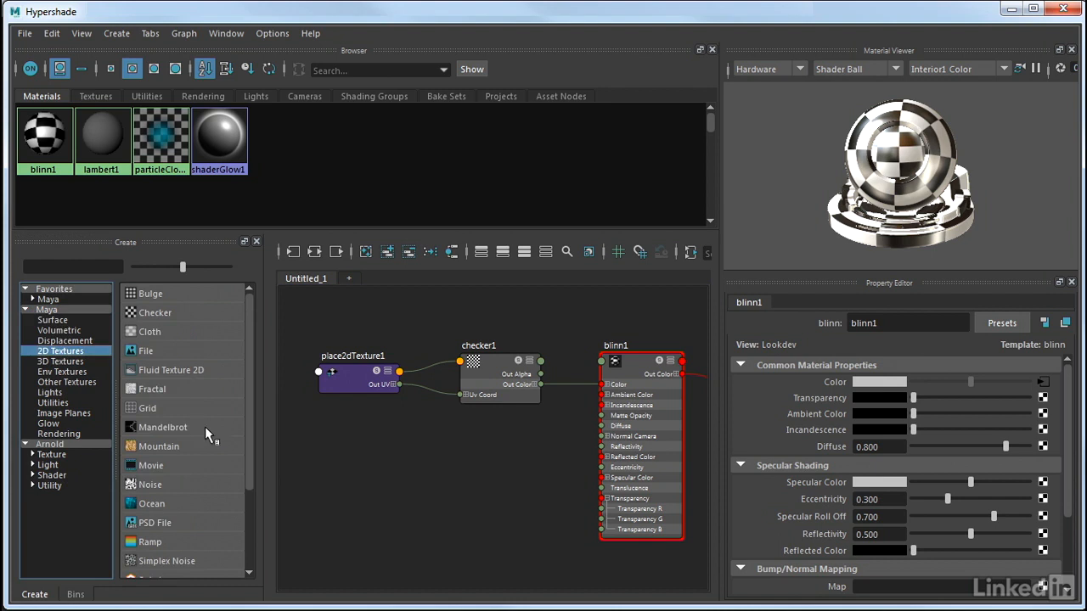
pyautogui.click(134, 335)
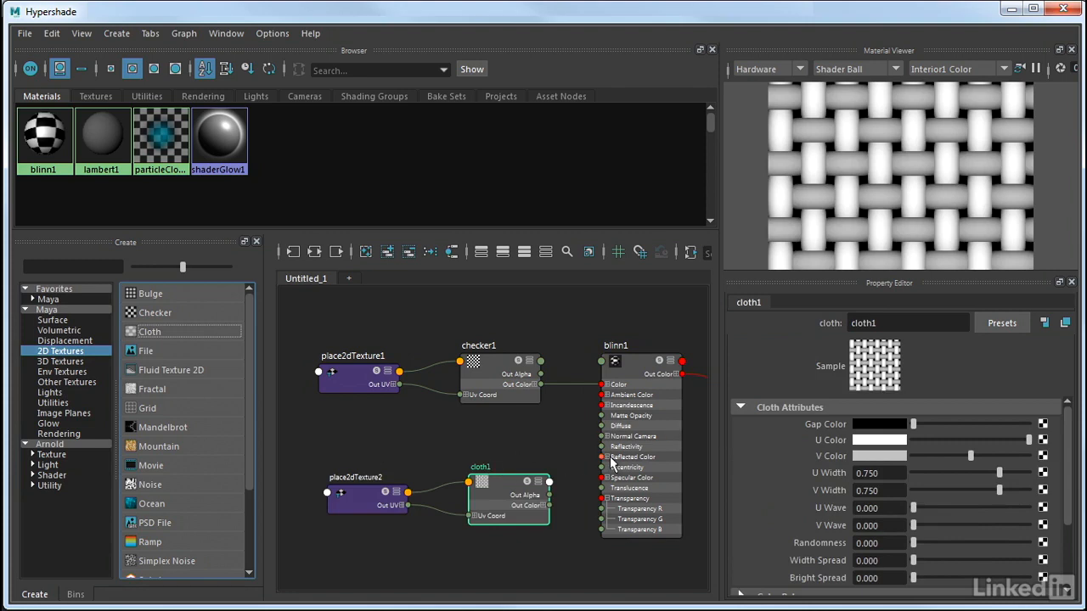
# Connect the cloth texture's Out Color to the Blinn material's Transparency.
pyautogui.keyDown('alt'); pyautogui.moveTo(555, 471); pyautogui.dragTo(458, 453, button='middle'); pyautogui.keyUp('alt')
pyautogui.scroll(5, 484, 474)
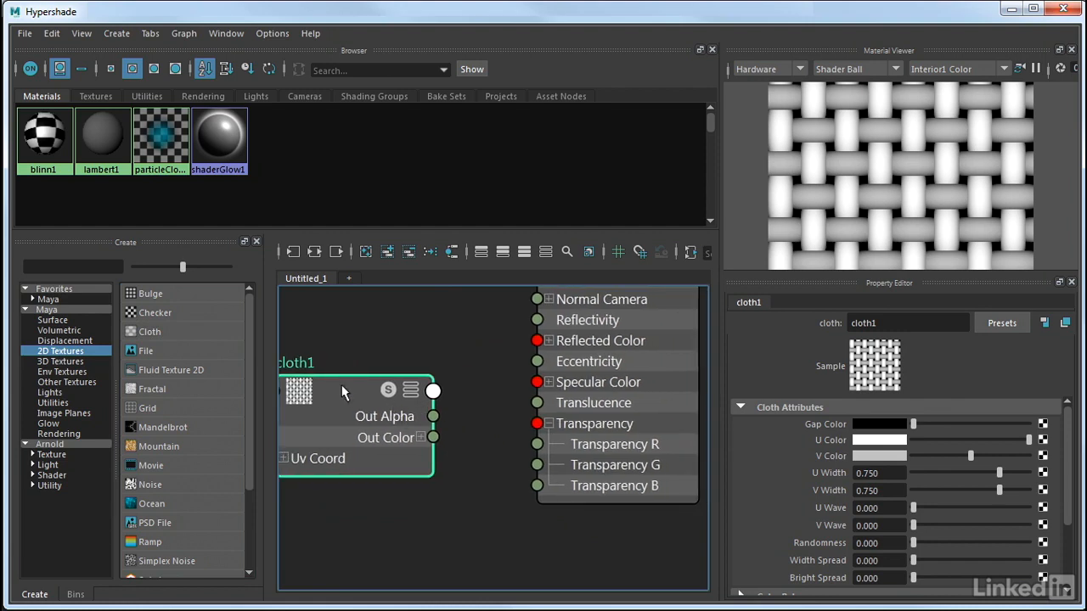
pyautogui.moveTo(433, 438); pyautogui.dragTo(538, 425)
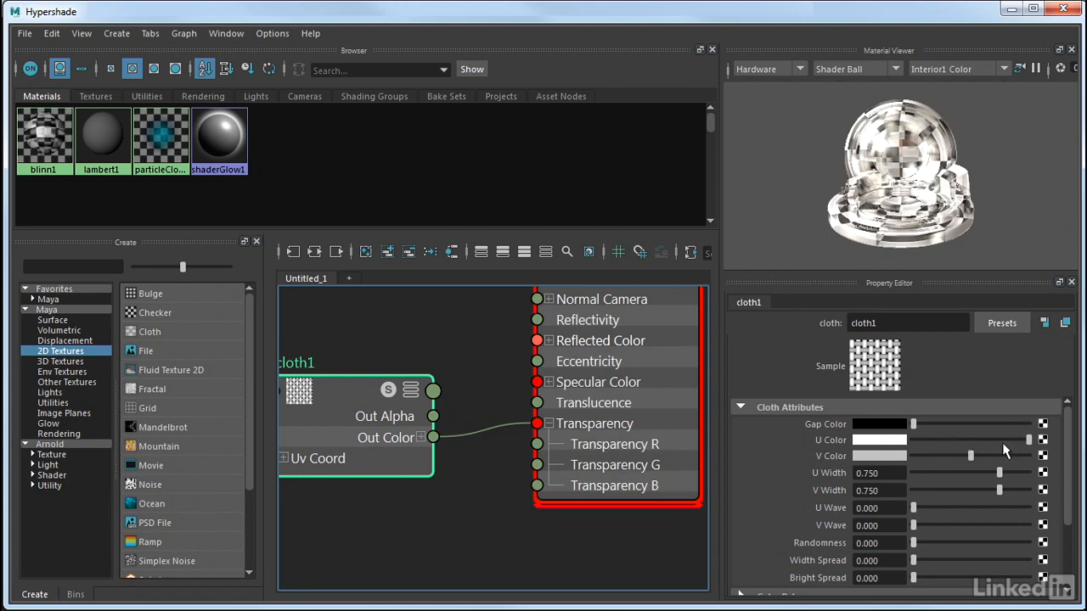
# Darken the cloth texture's U Color to a mid grey and lighten its V Color slightly.
pyautogui.moveTo(1029, 440); pyautogui.dragTo(975, 465)
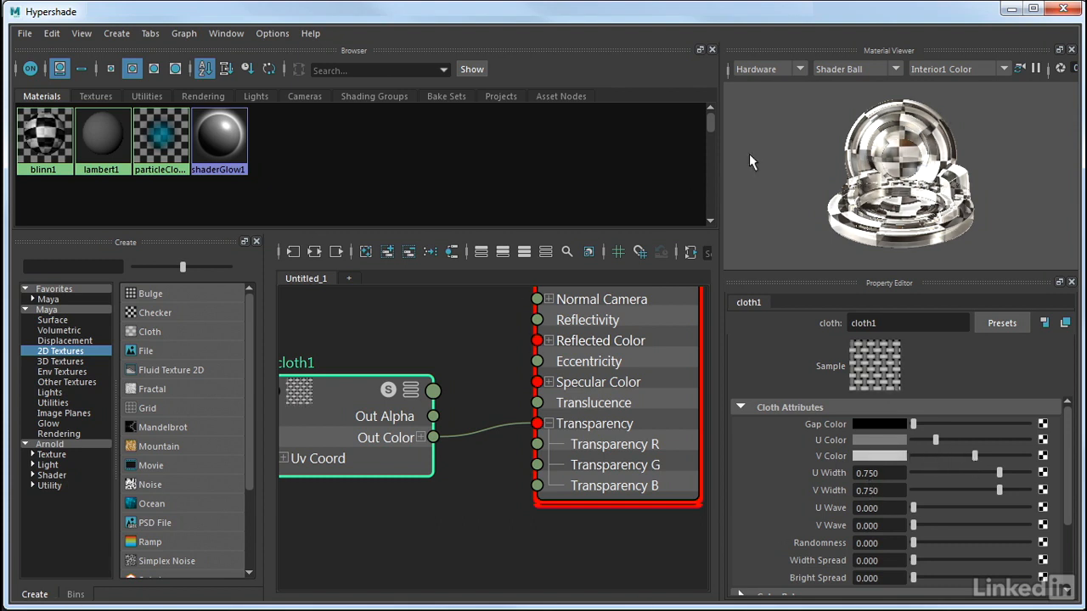
pyautogui.scroll(-8, 453, 351)
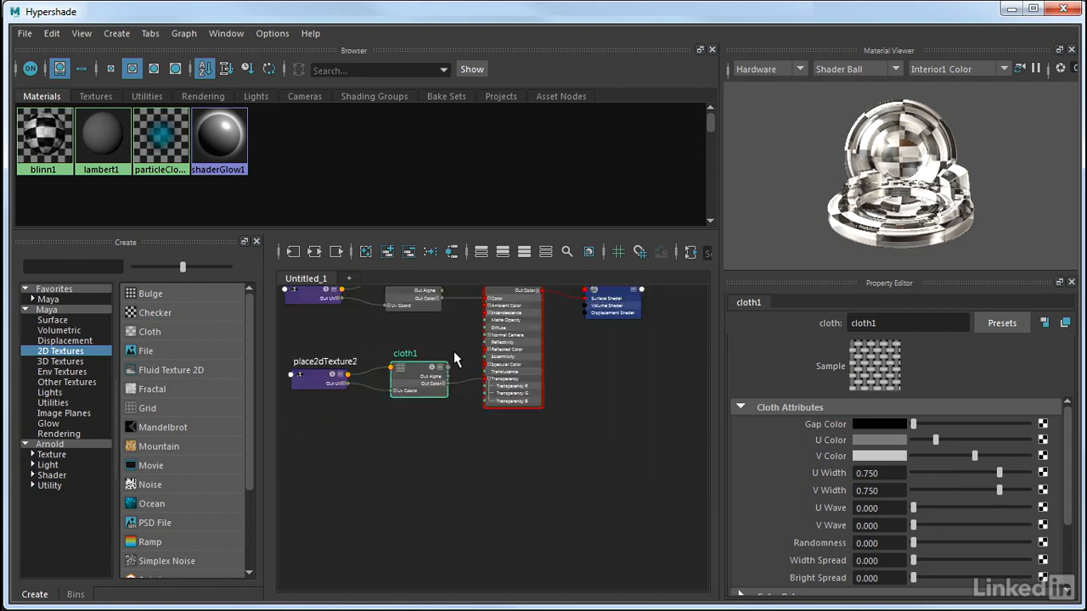
pyautogui.keyDown('alt'); pyautogui.moveTo(454, 351); pyautogui.dragTo(471, 397, button='middle'); pyautogui.keyUp('alt')
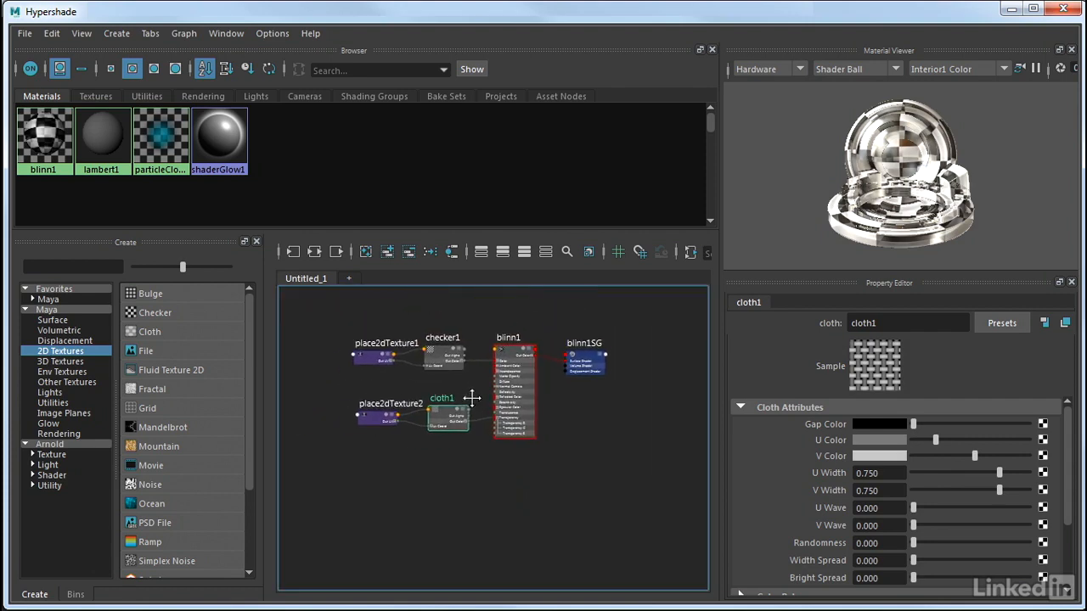
# Return to the main scene window, assign the existing blinn1 material to the sphere, and deselect it.
pyautogui.click(44, 129)
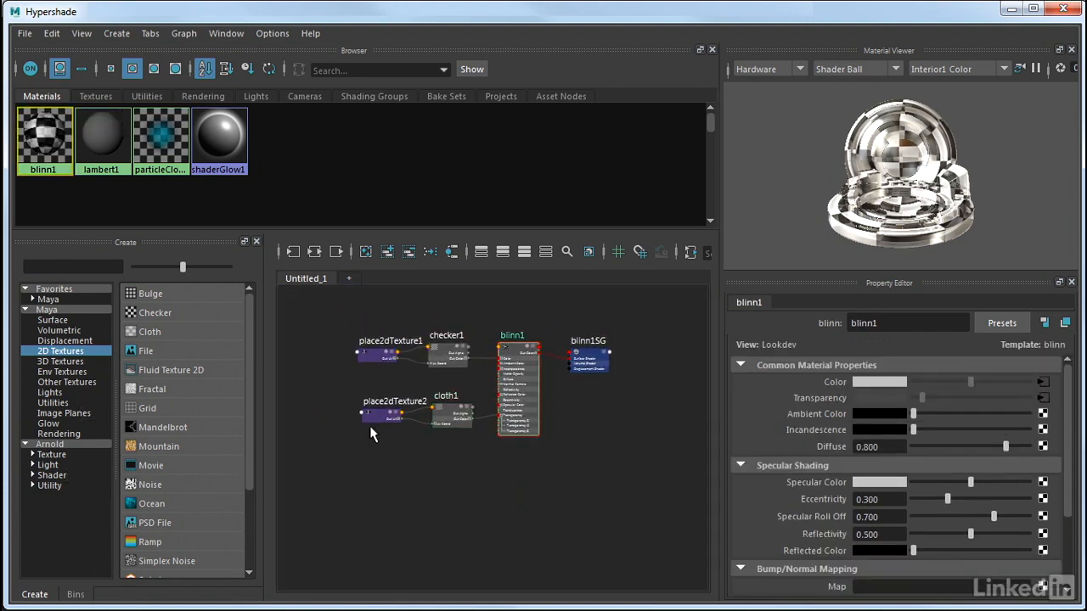
pyautogui.click(1010, 10)
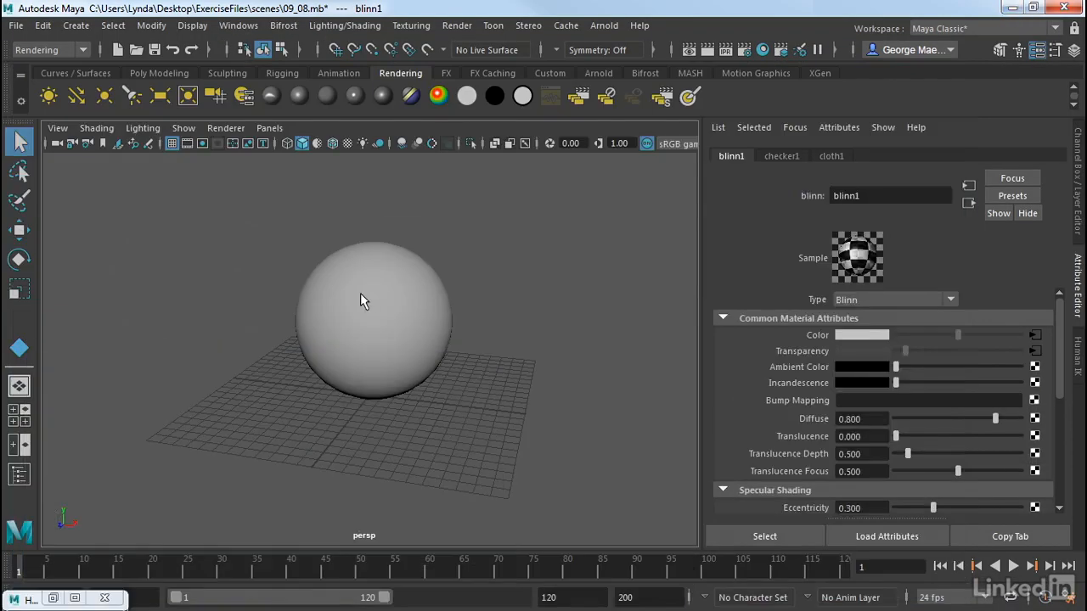
pyautogui.click(361, 297)
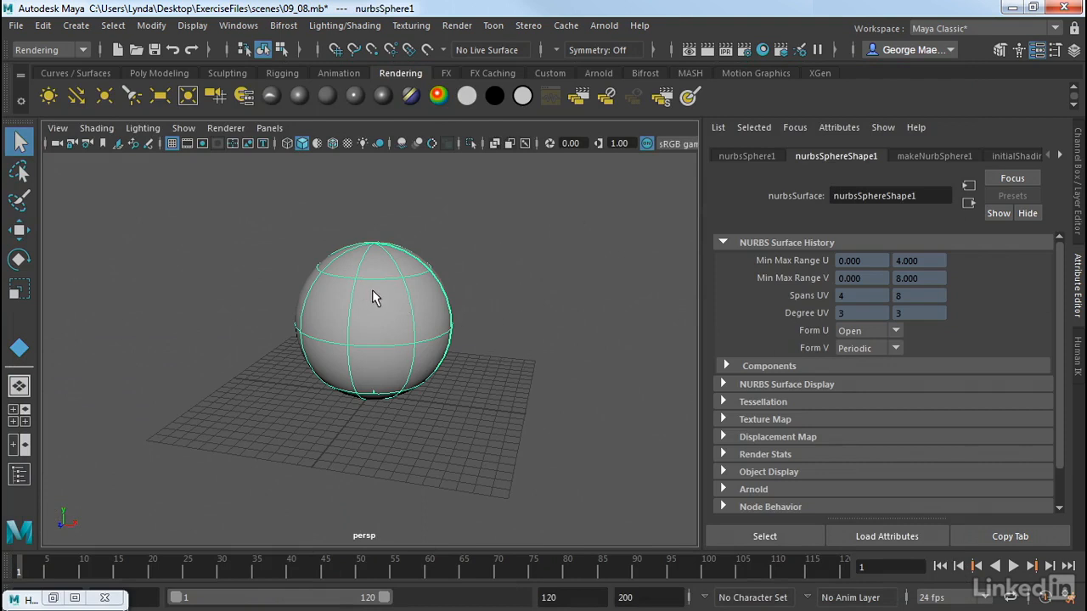
pyautogui.click(344, 25)
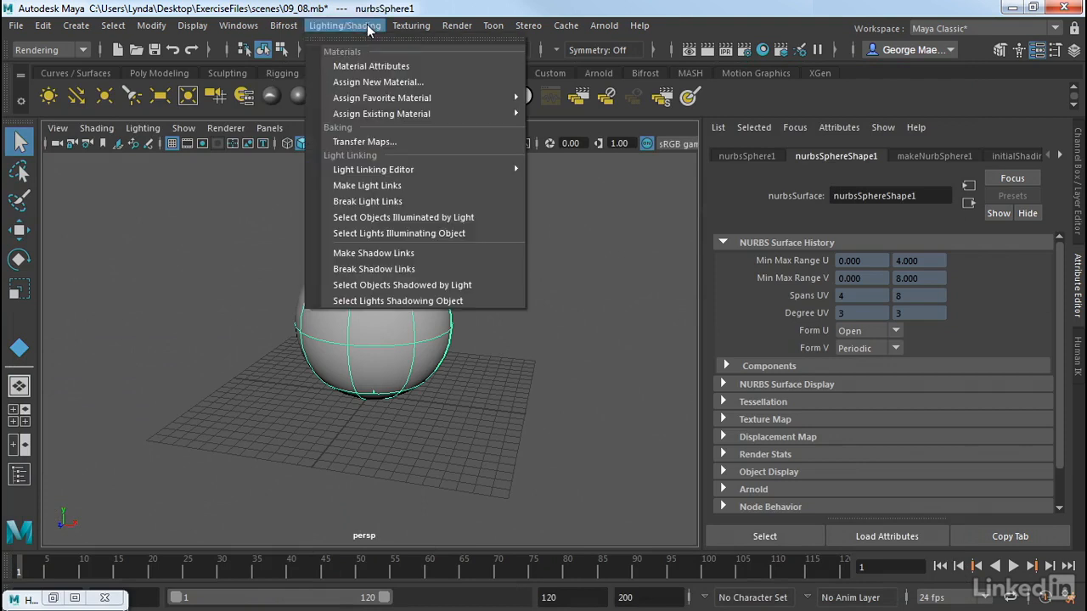
pyautogui.moveTo(376, 113)
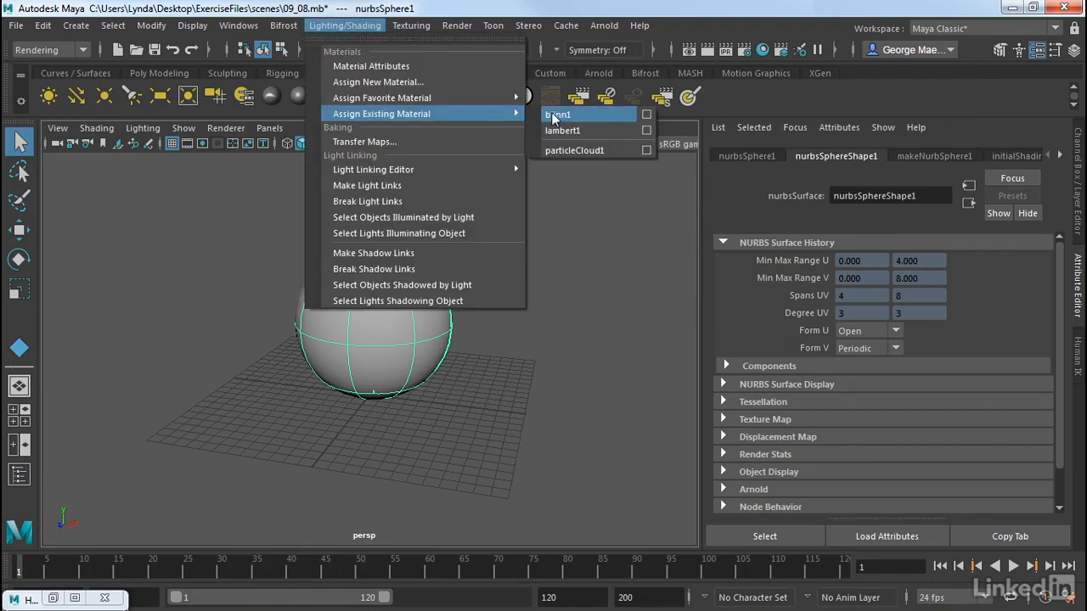
pyautogui.click(604, 287)
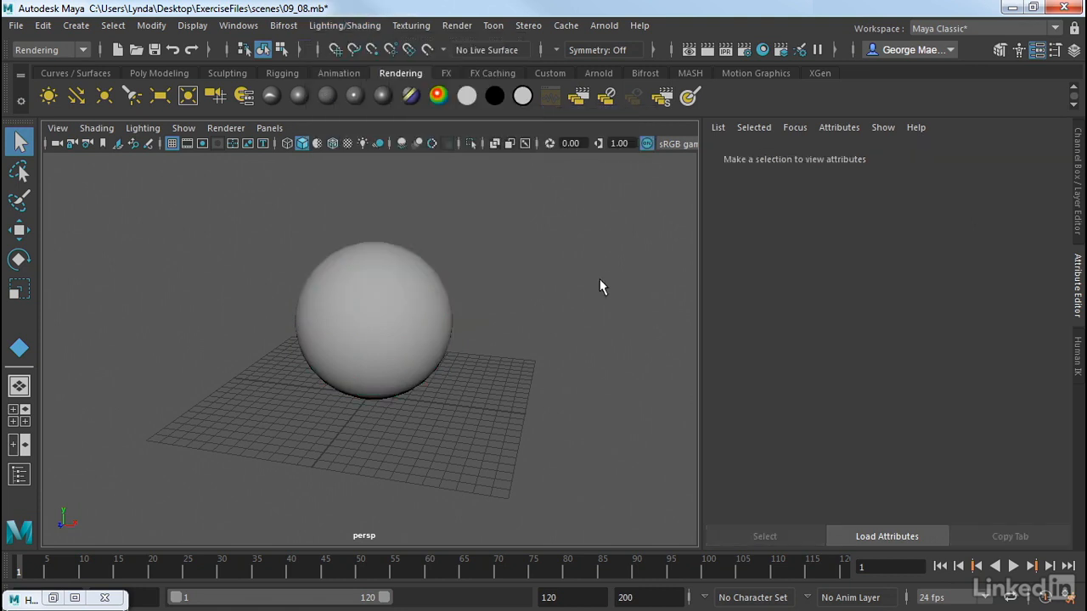
# Assign the existing blinn1 material to the sphere and turn on hardware texturing in the perspective view.
pyautogui.click(387, 312)
pyautogui.rightClick(405, 276)
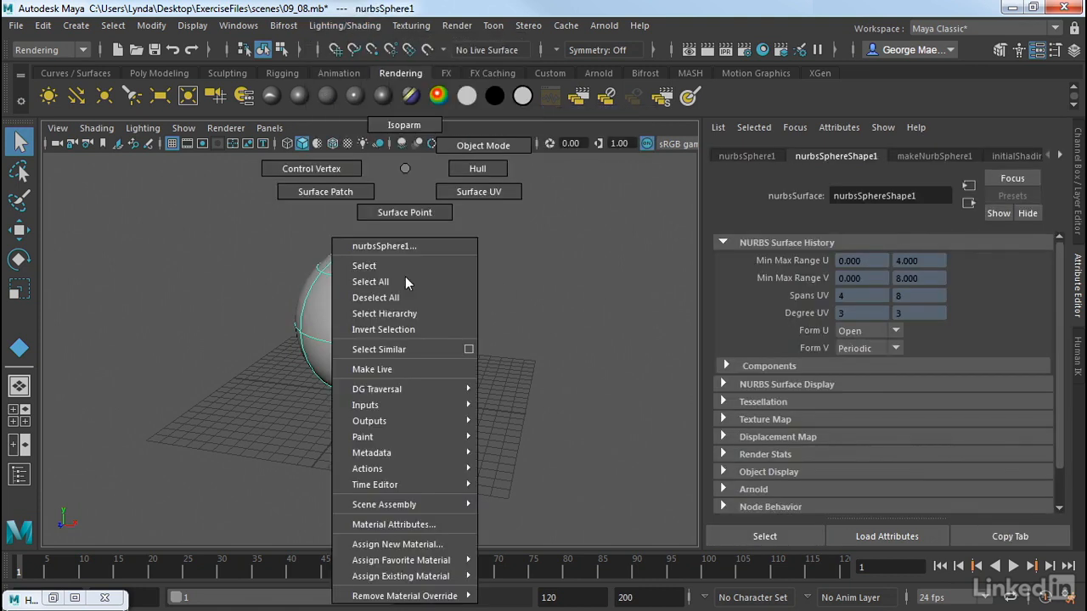
pyautogui.moveTo(401, 576)
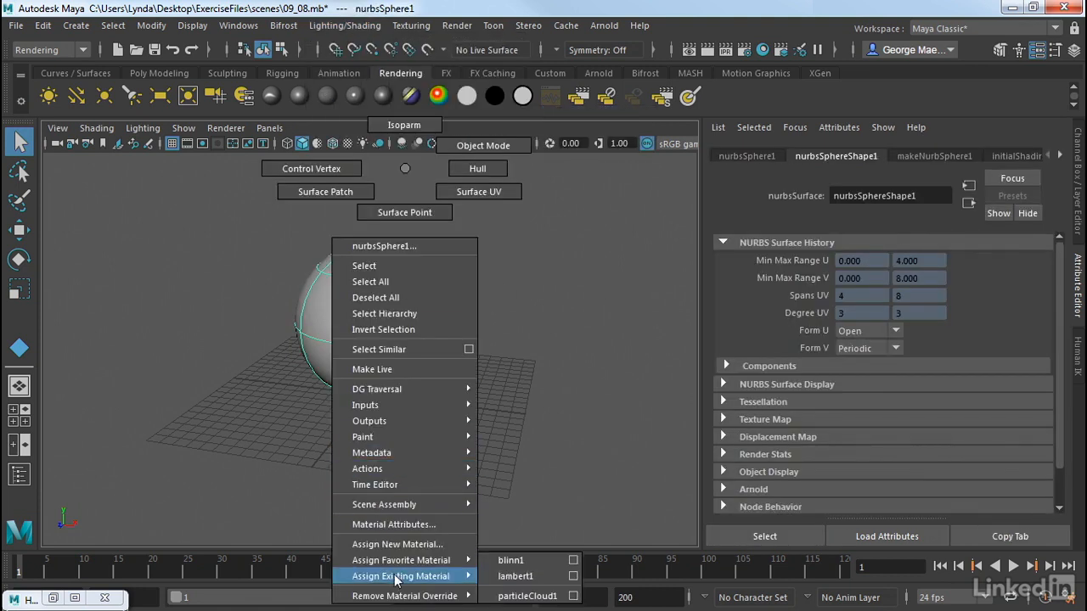
pyautogui.click(509, 561)
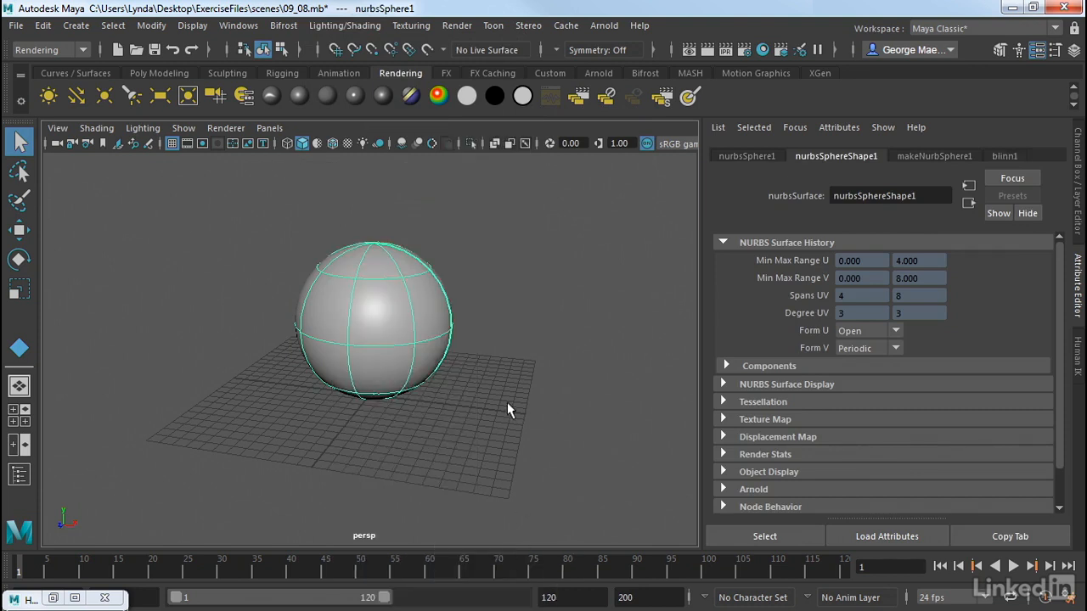
pyautogui.click(93, 128)
pyautogui.click(134, 376)
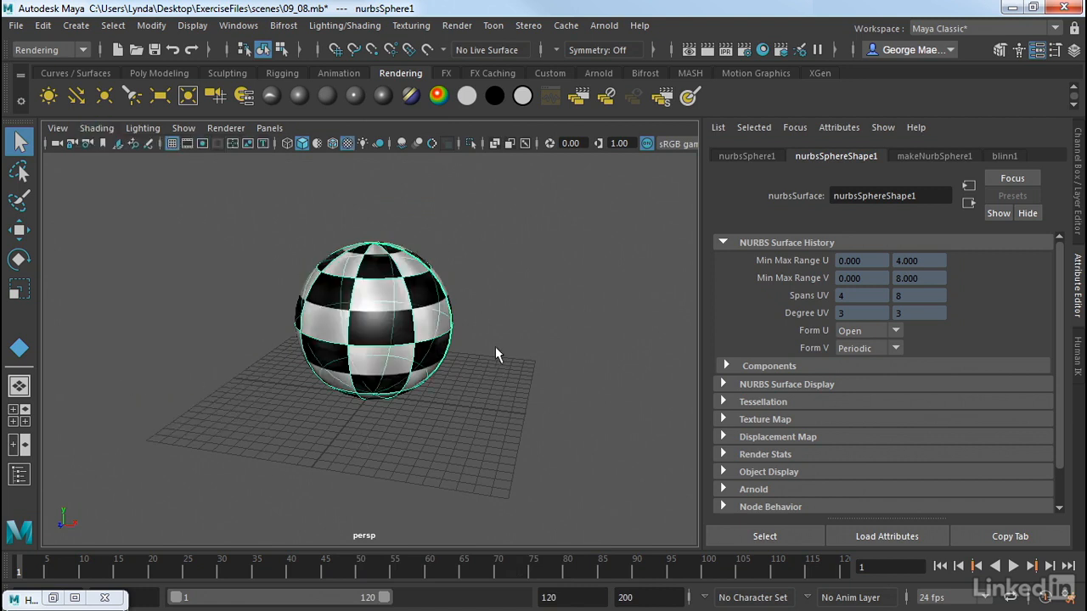
# Restore the Hypershade, shrink its window, and arrange it so the sphere stays fully visible beside it.
pyautogui.keyDown('alt'); pyautogui.moveTo(517, 377); pyautogui.dragTo(345, 414); pyautogui.keyUp('alt')
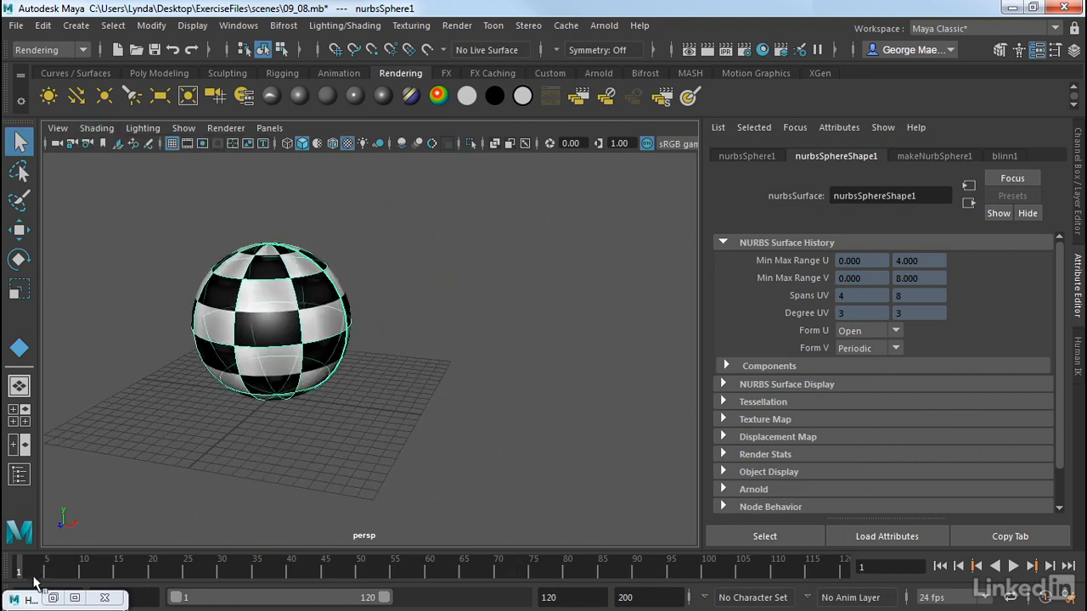
pyautogui.click(31, 602)
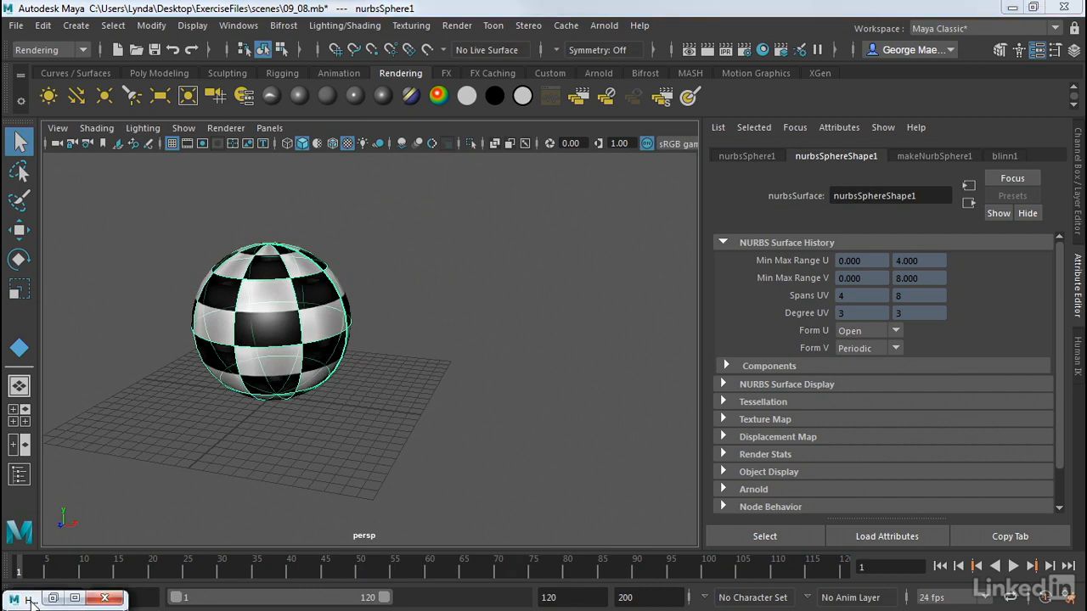
pyautogui.click(774, 10)
pyautogui.click(766, 47)
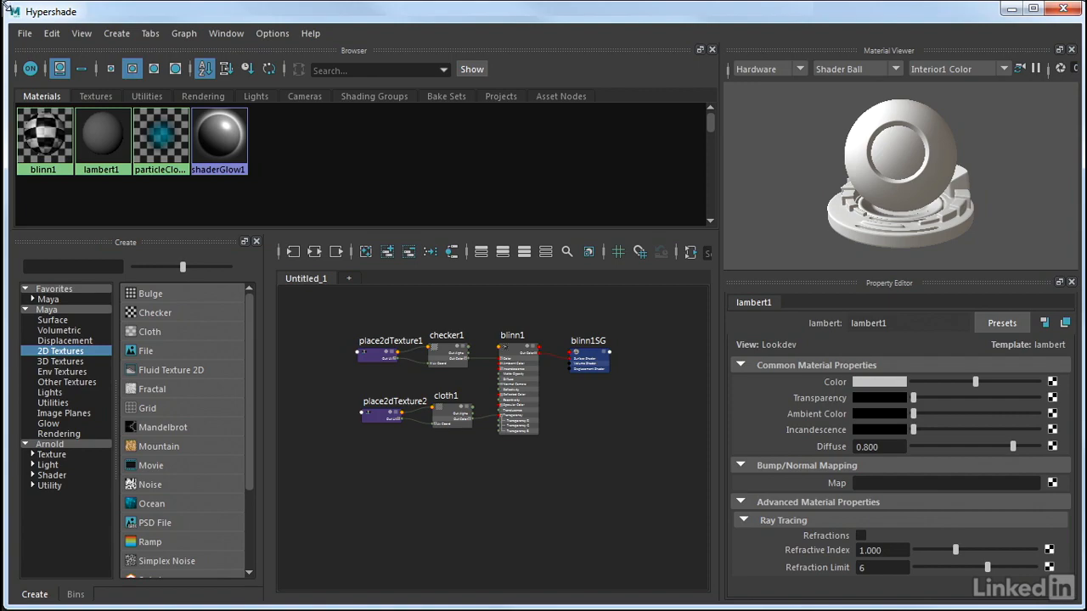
pyautogui.moveTo(7, 6); pyautogui.dragTo(333, 209)
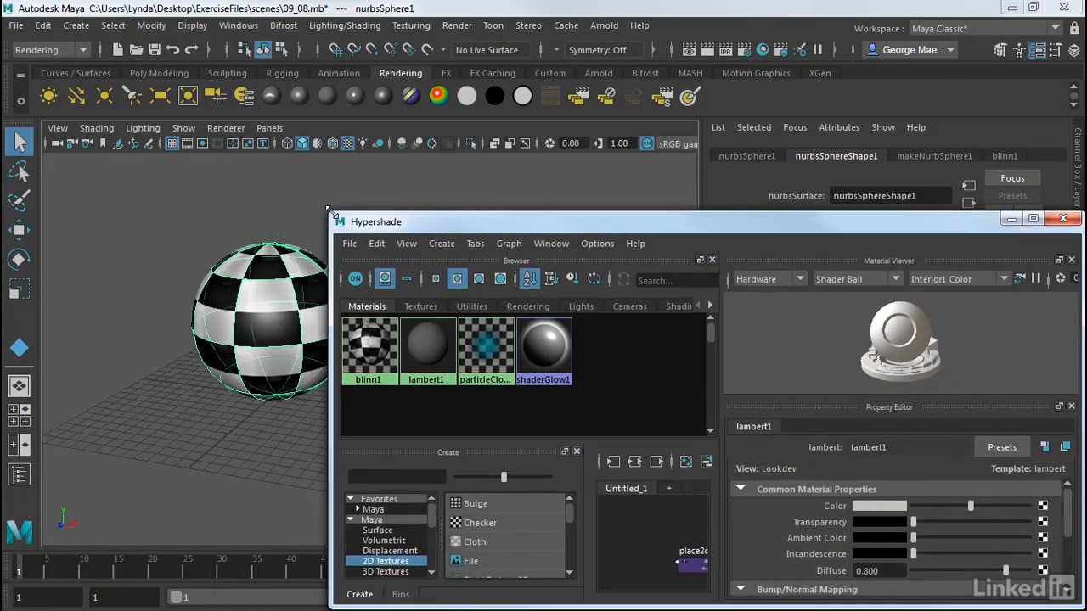
pyautogui.moveTo(444, 216); pyautogui.dragTo(443, 66)
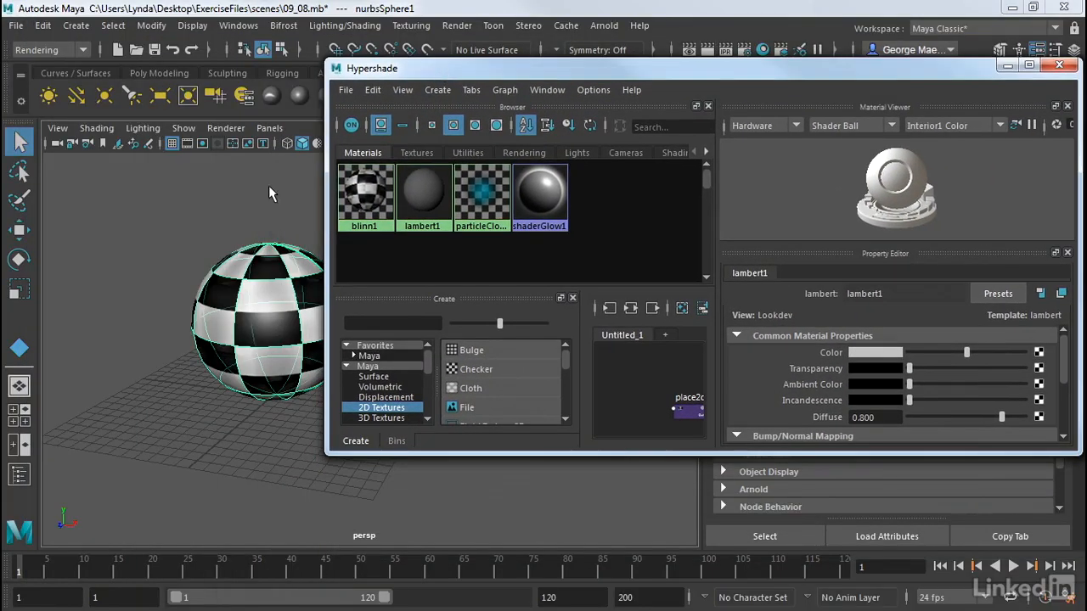
pyautogui.keyDown('alt'); pyautogui.moveTo(224, 230); pyautogui.dragTo(170, 241, button='middle'); pyautogui.keyUp('alt')
# Select the sphere and assign lambert1's initialShadingGroup to it from the Hypershade's materials.
pyautogui.click(360, 189)
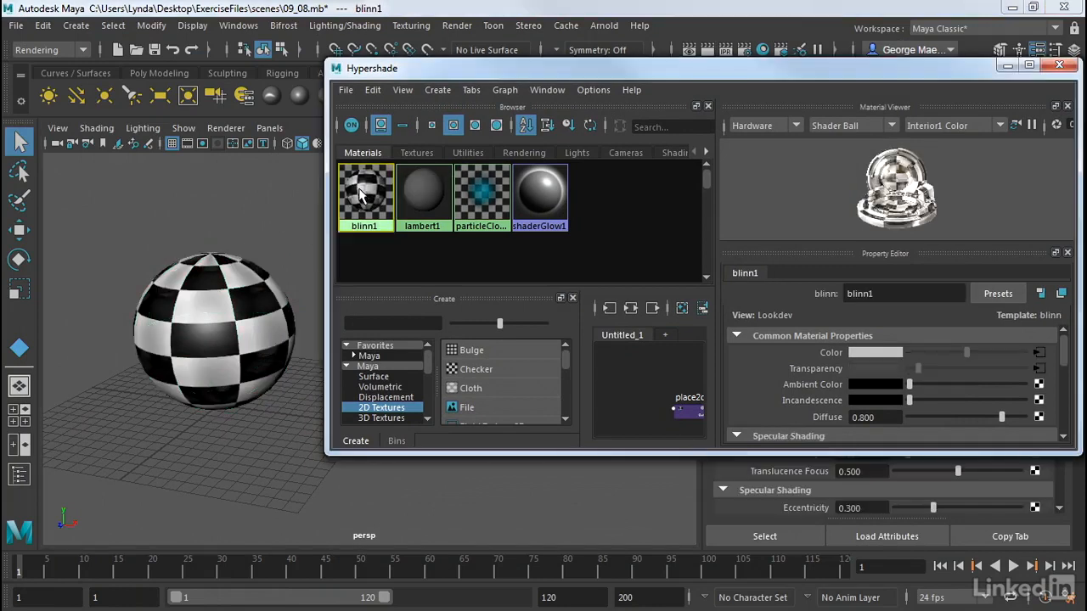
pyautogui.click(222, 300)
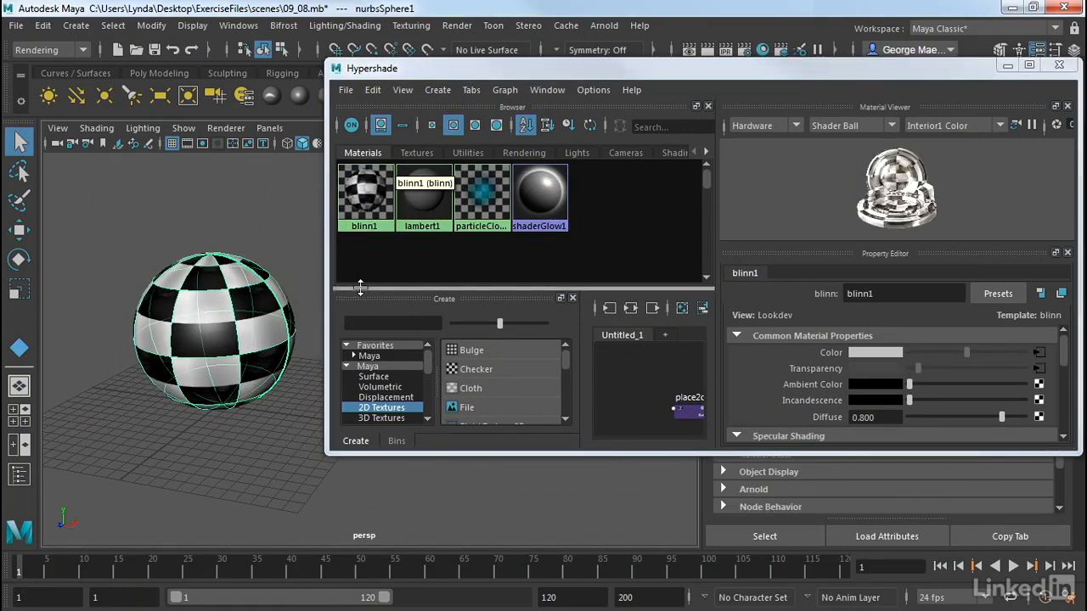
pyautogui.rightClick(416, 189)
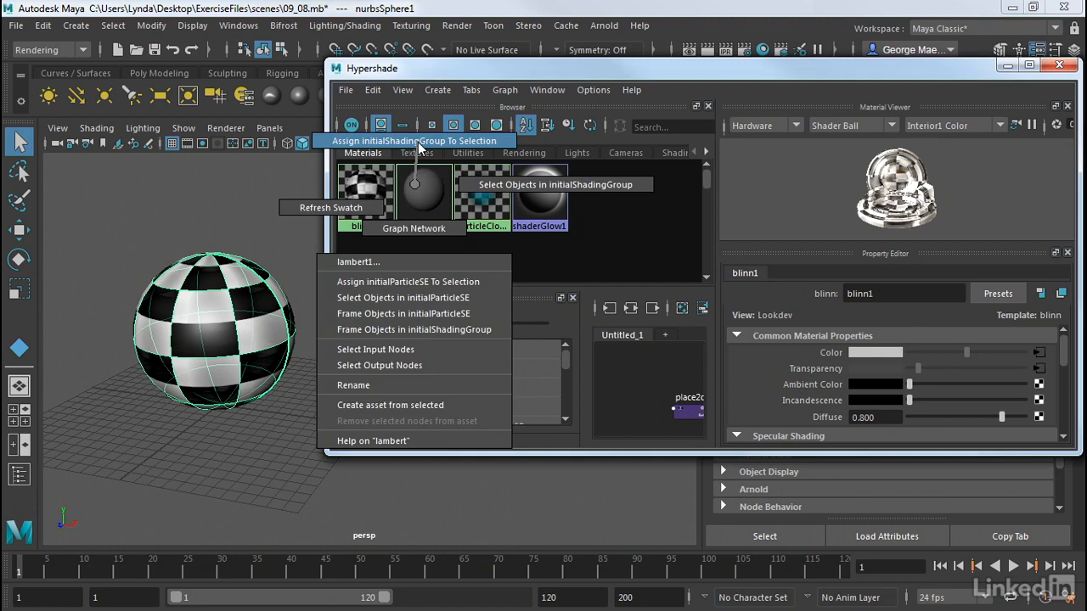
pyautogui.click(418, 145)
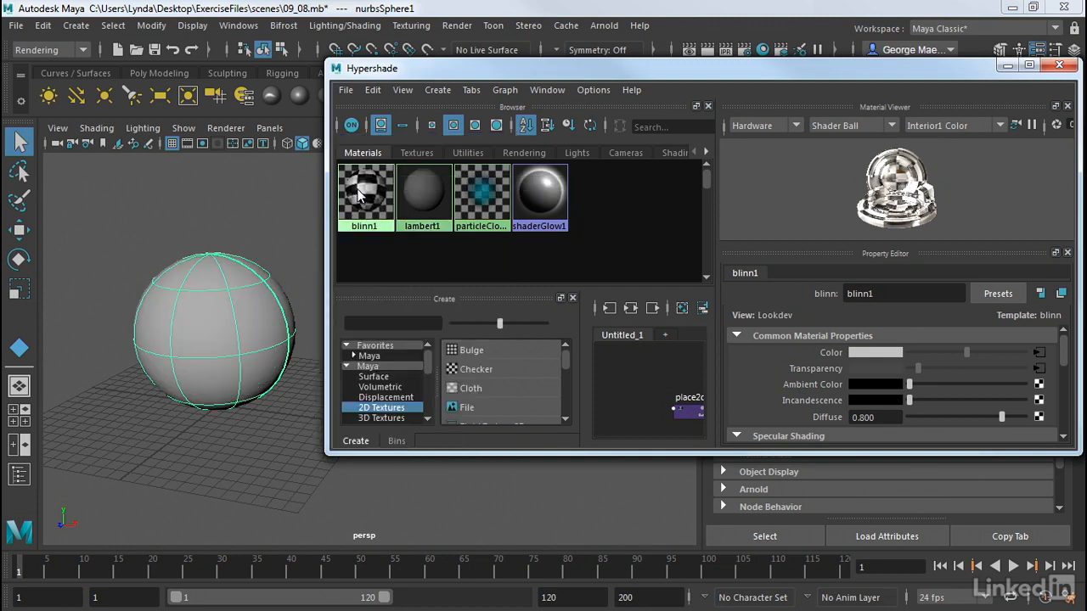
# Reassign blinn1 to the selected sphere from the Hypershade's materials and deselect the sphere.
pyautogui.moveTo(357, 195); pyautogui.dragTo(344, 143, button='right')
pyautogui.click(189, 209)
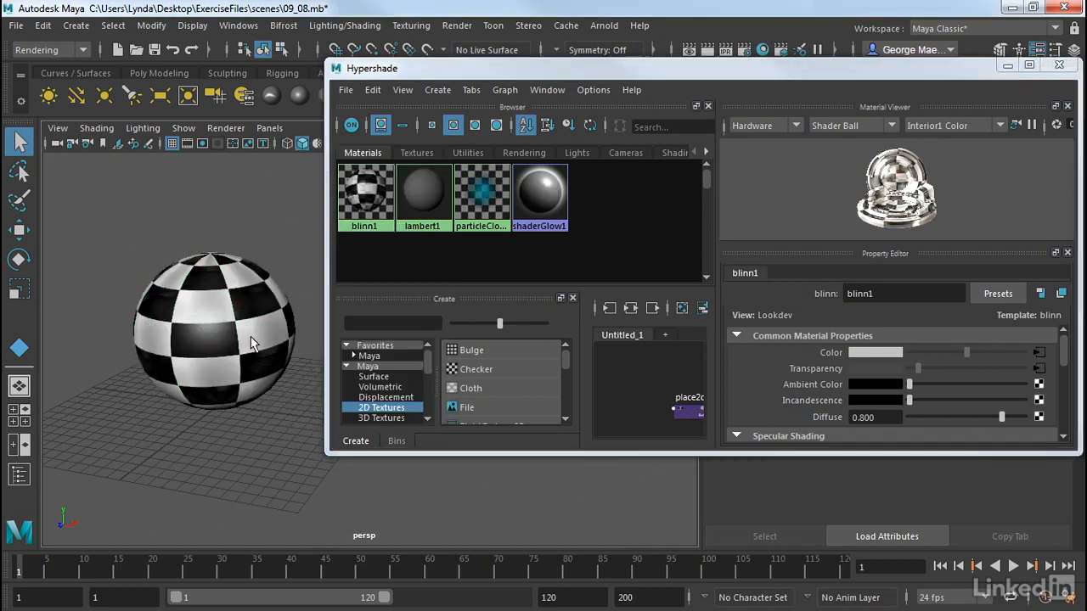